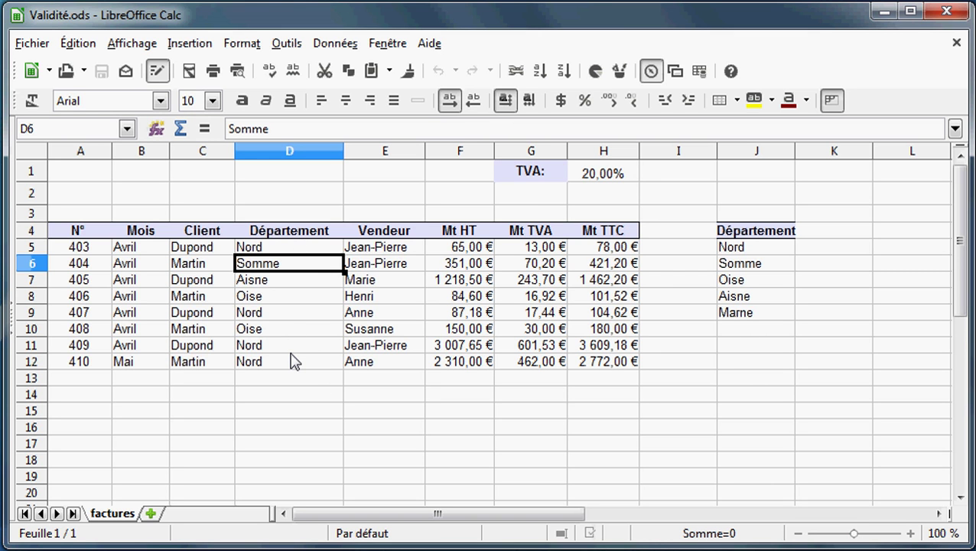
- Change the department in cell D5 to Marne using its selection list
left_click(322, 246)
left_click(351, 247)
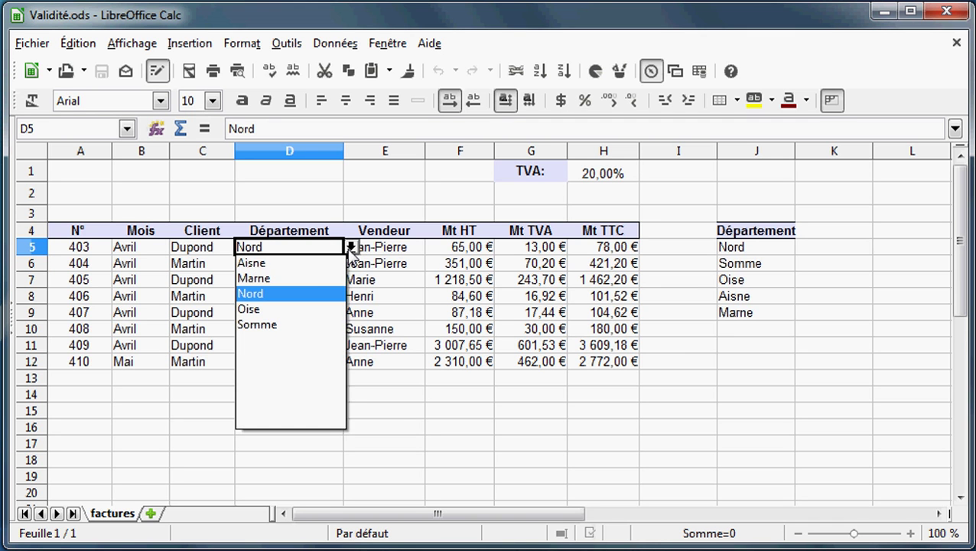
left_click(255, 278)
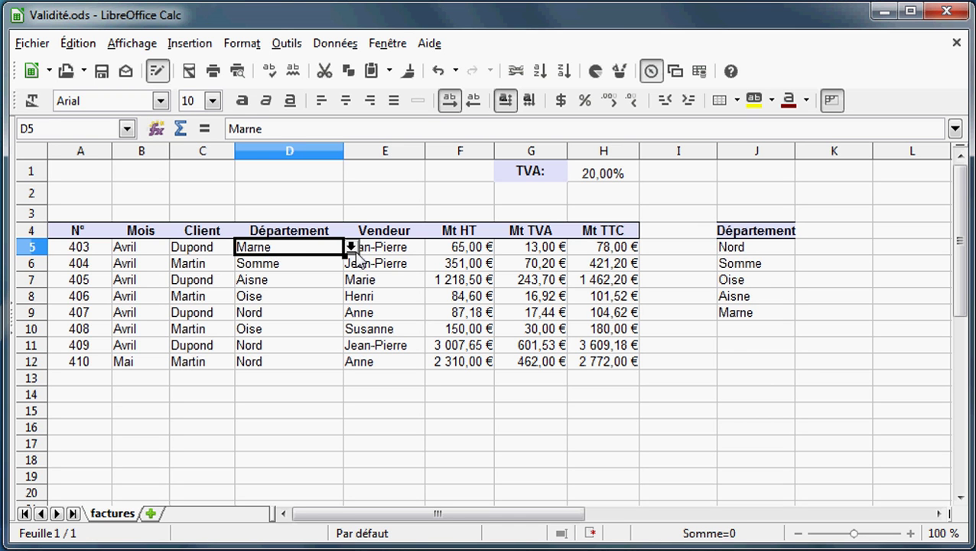
- Add Gard to the department list in cell J10 and check the choices offered in D5
left_click(722, 332)
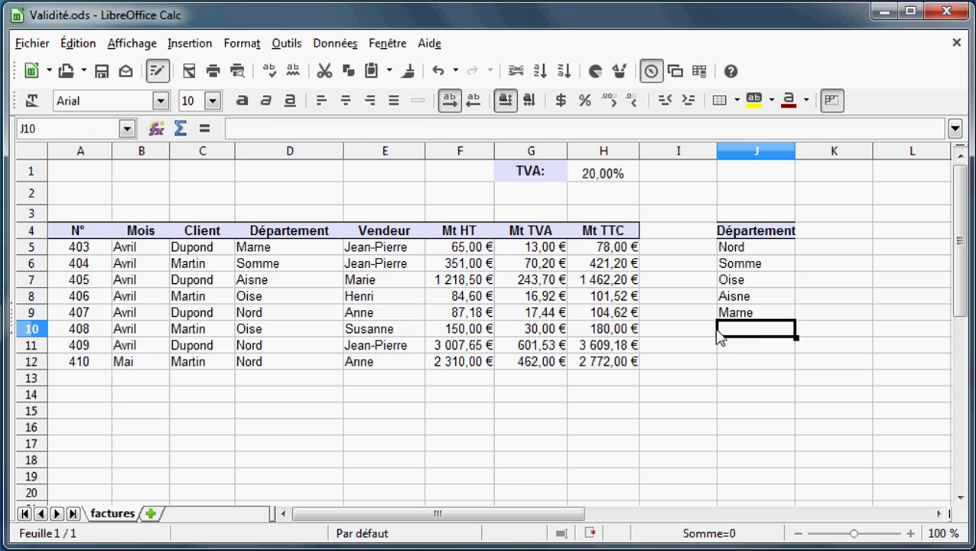
type("Gard")
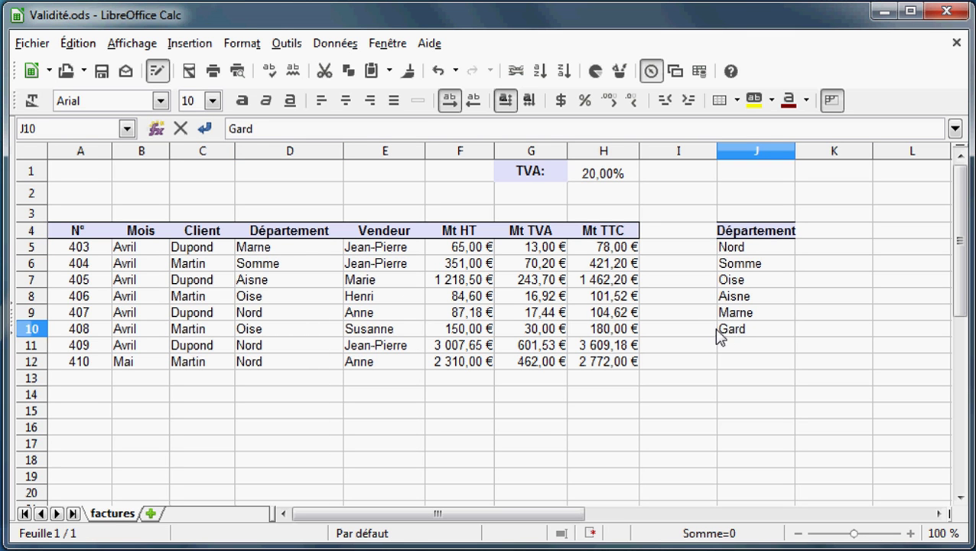
key("Return")
left_click(340, 250)
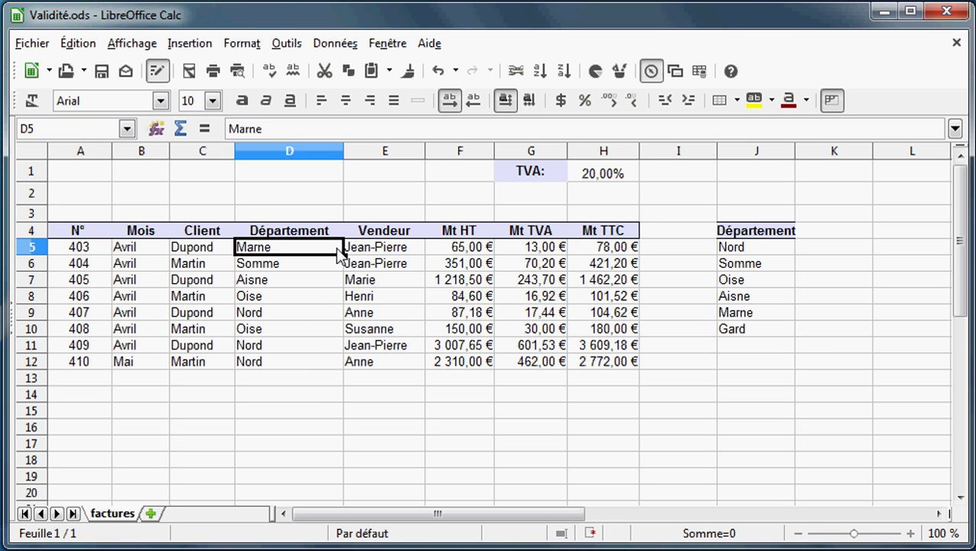
left_click(350, 246)
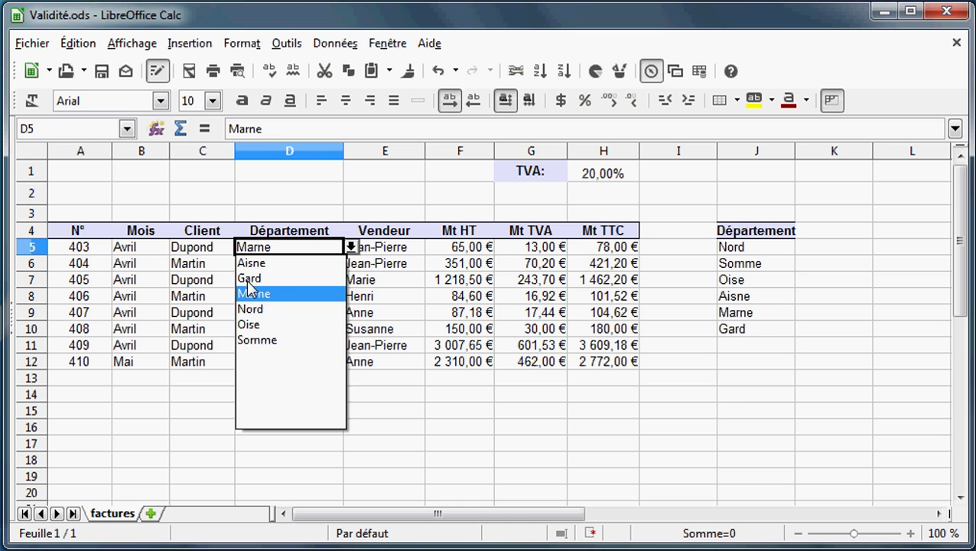
- Delete the Gard entry from cell J10 and check the choices offered in D5 again
left_click(764, 340)
left_click(729, 337)
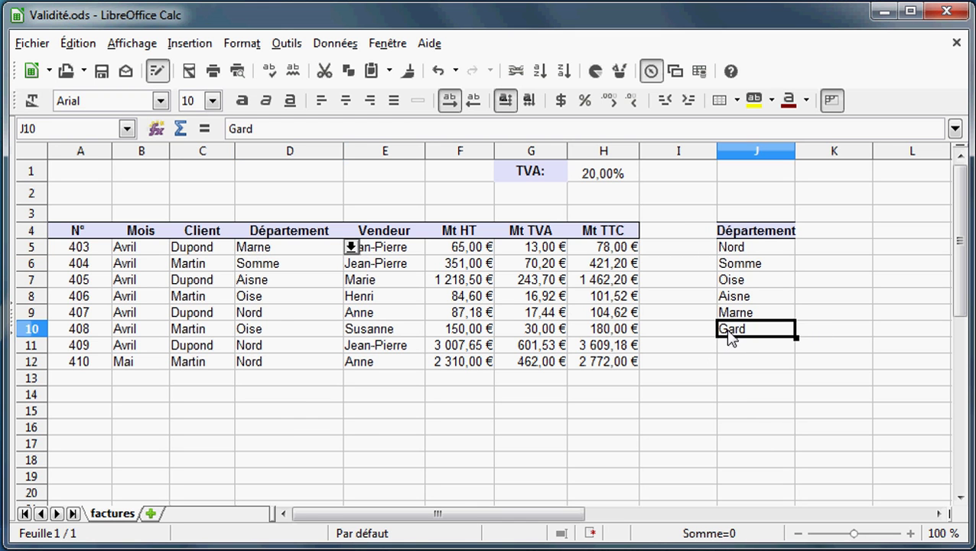
key("Delete")
left_click(307, 247)
left_click(349, 247)
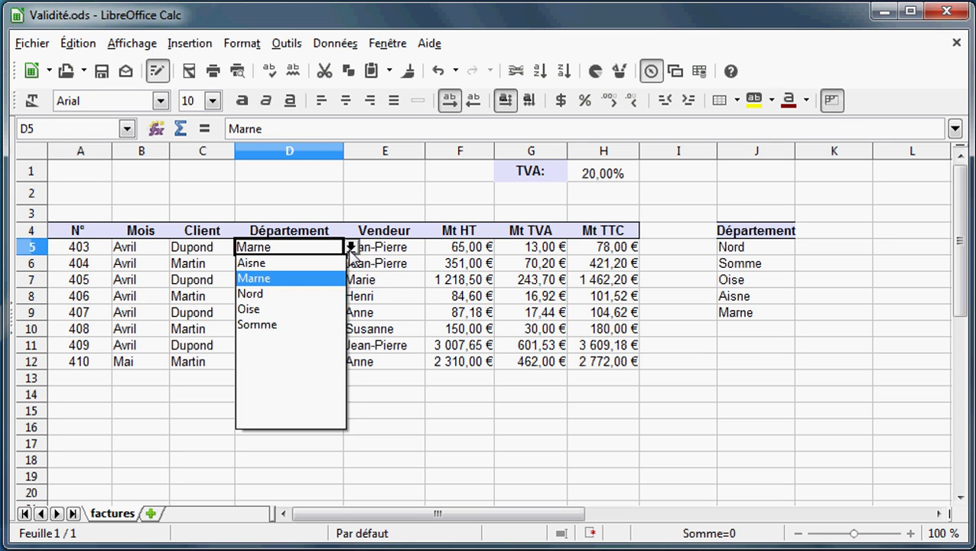
left_click(351, 253)
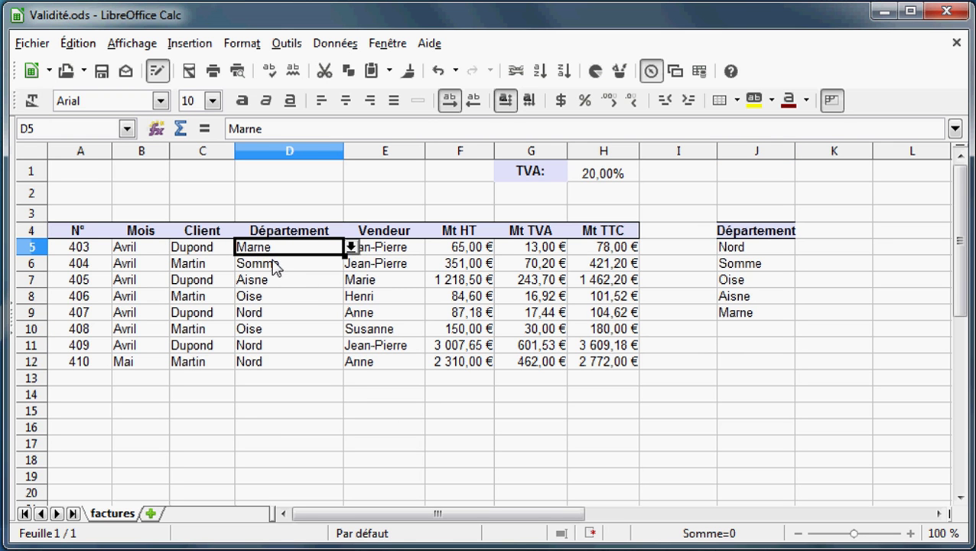
- Open the validity settings for cells D6:D12 and allow values from a cell range (Plage de cellules)
left_click_drag(271, 264, 283, 372)
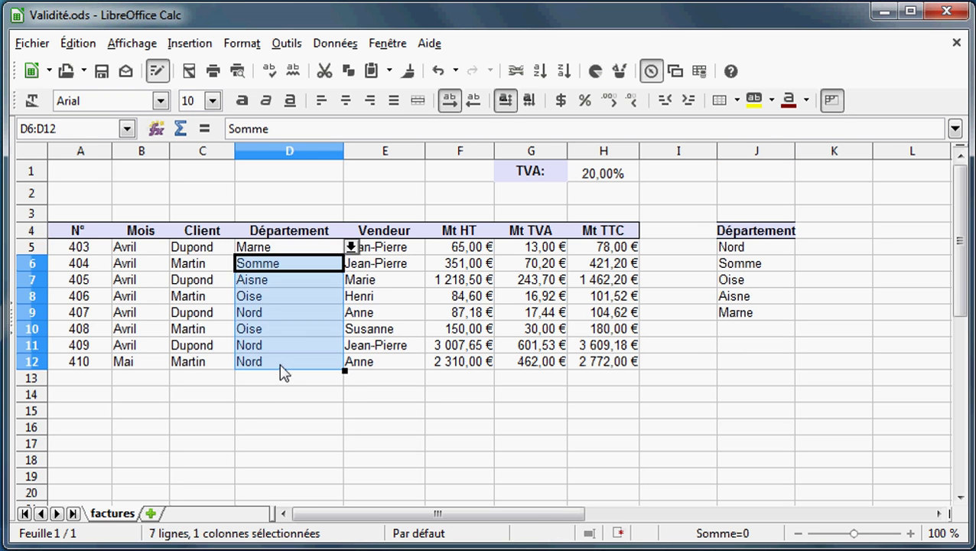
left_click(344, 46)
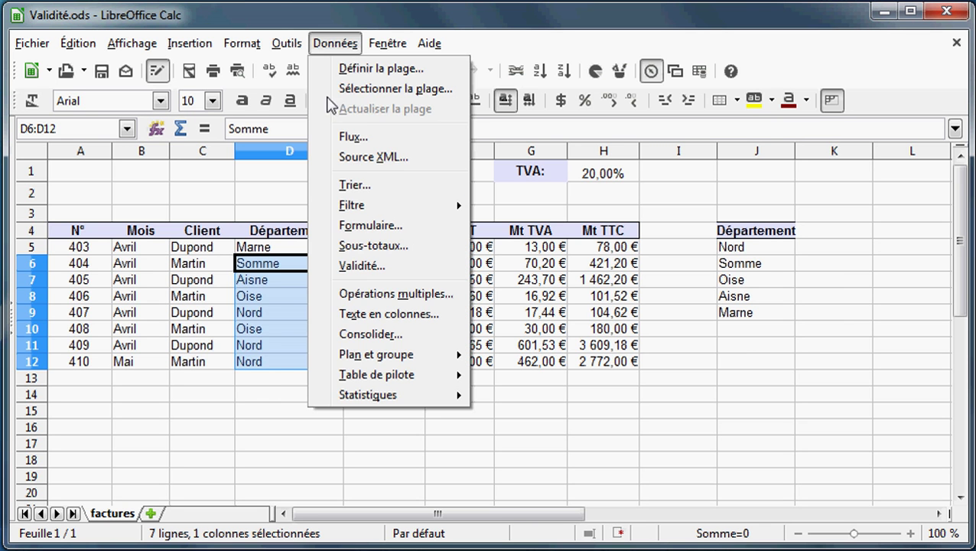
left_click(362, 267)
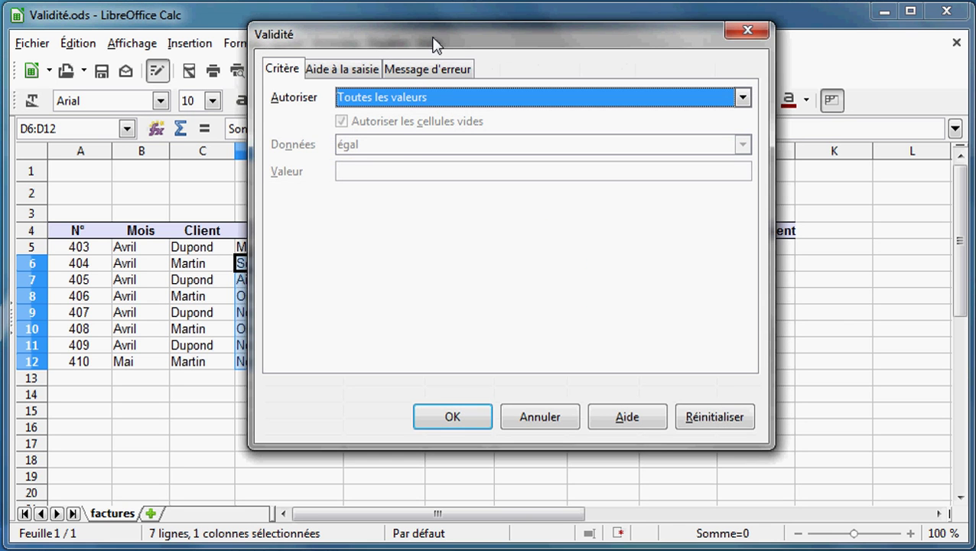
left_click_drag(433, 36, 508, 38)
left_click(498, 98)
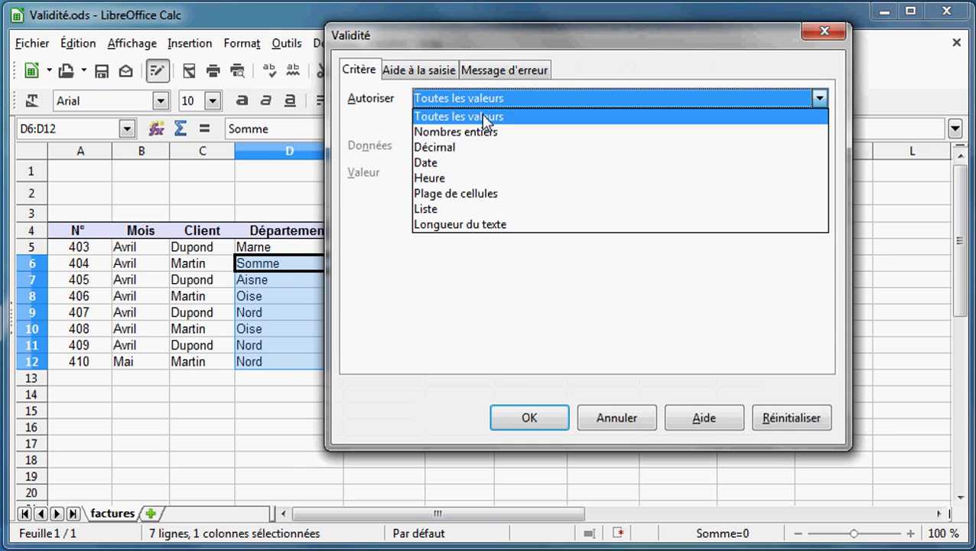
left_click(475, 195)
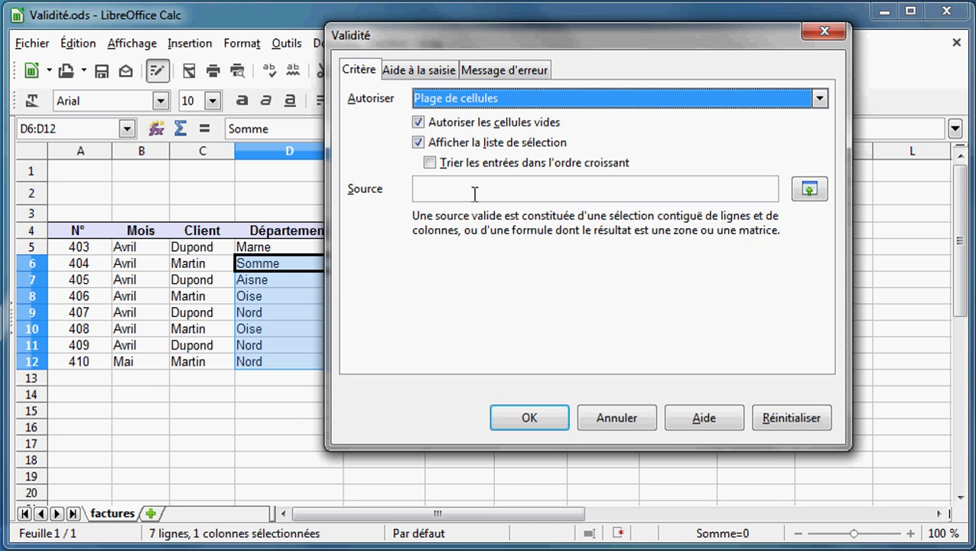
- Set the validity source to $factures.$J$5:$J$12, enable sorting entries in ascending order, and apply the rule
left_click(809, 191)
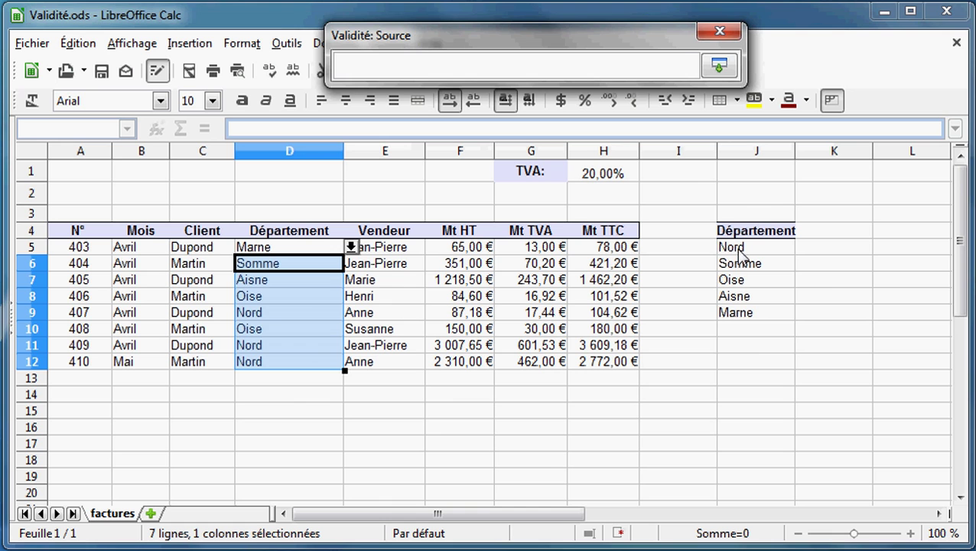
left_click_drag(734, 247, 743, 320)
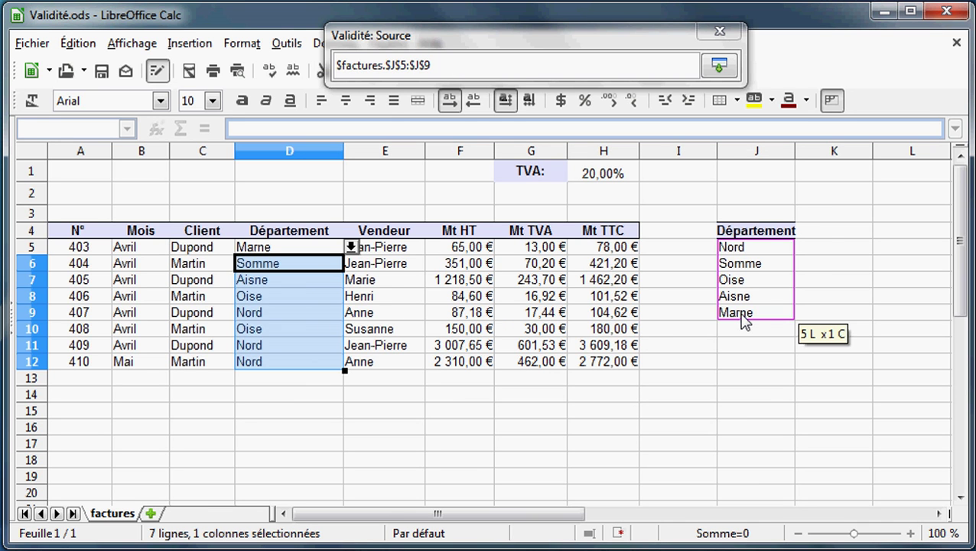
left_click_drag(742, 320, 746, 367)
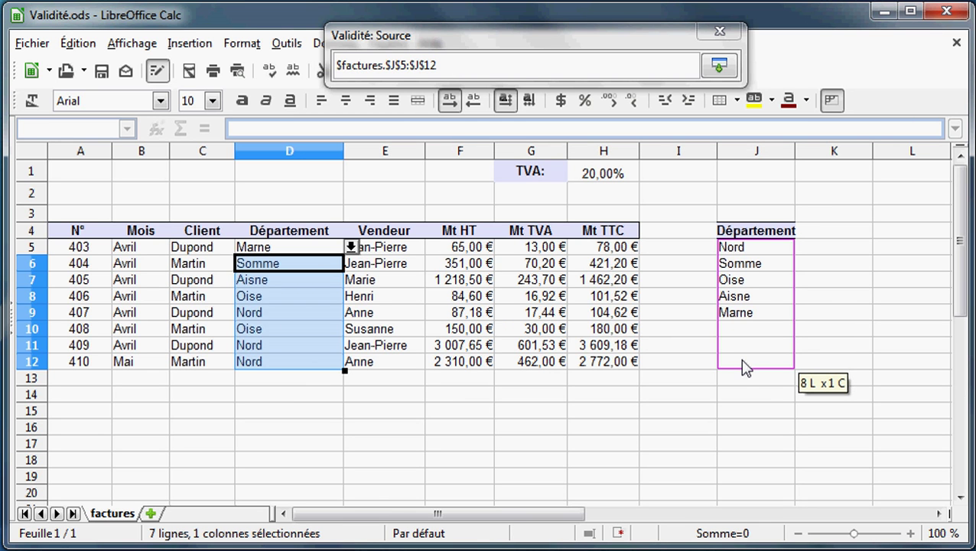
left_click_drag(746, 367, 741, 365)
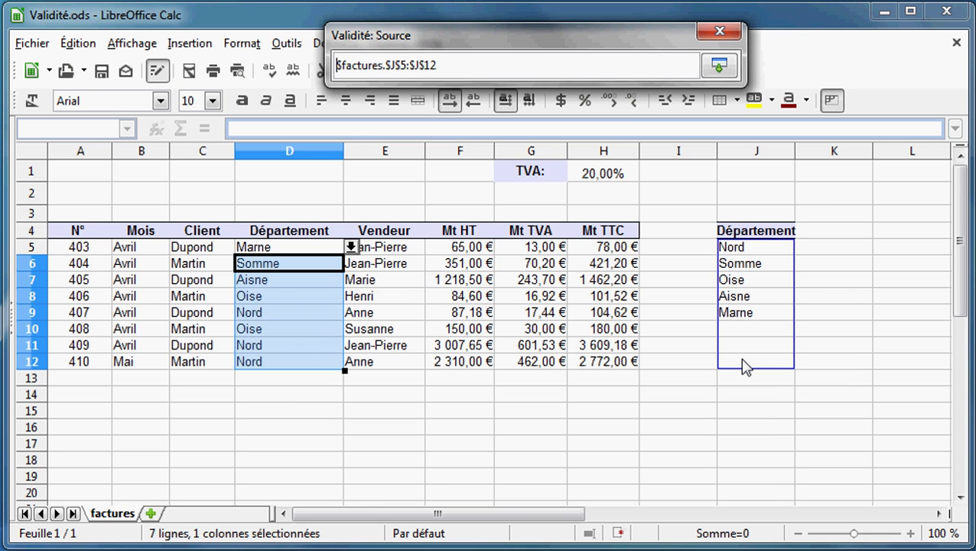
left_click(719, 67)
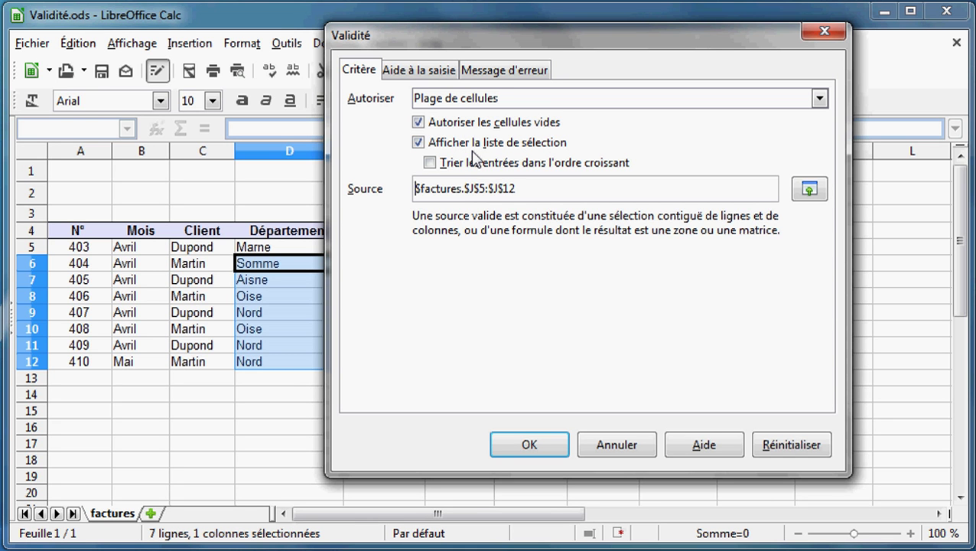
left_click(429, 163)
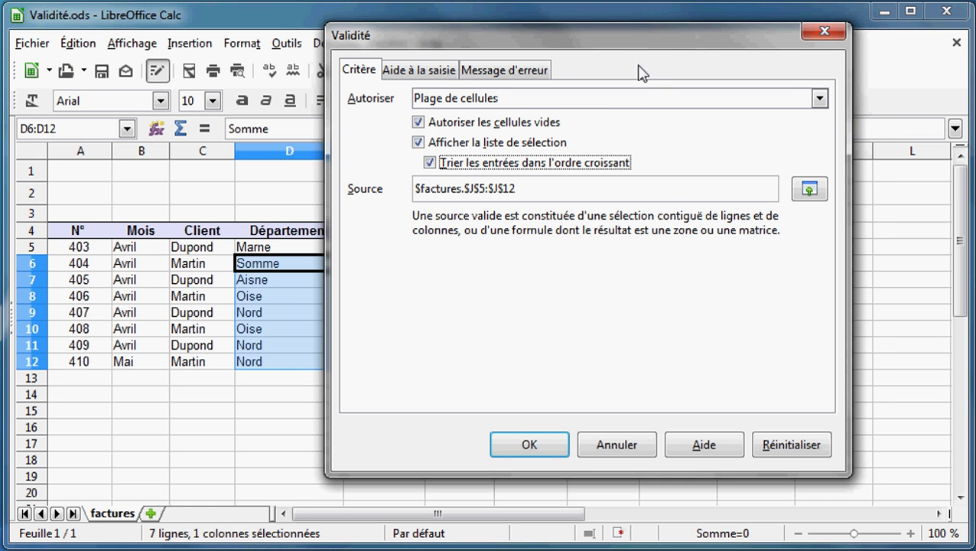
left_click_drag(646, 50, 453, 62)
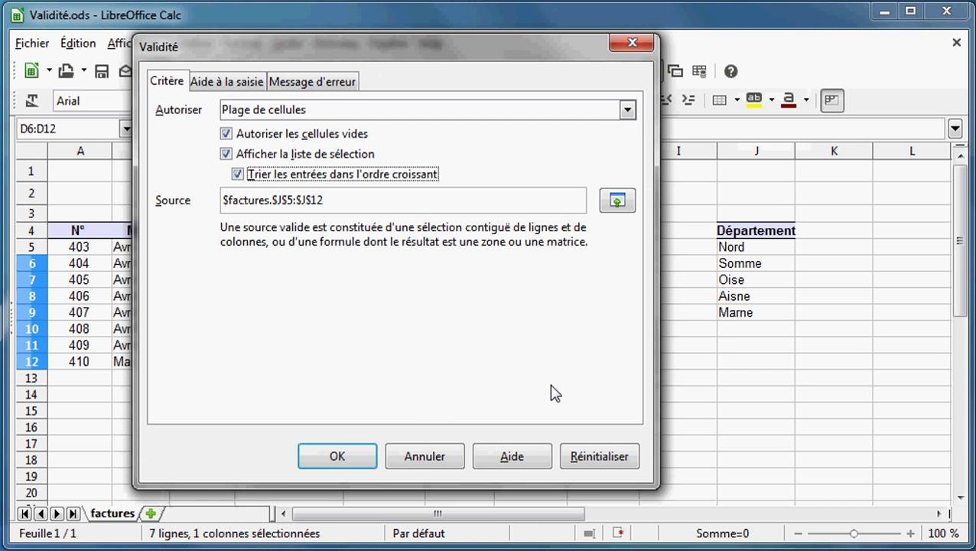
left_click(354, 456)
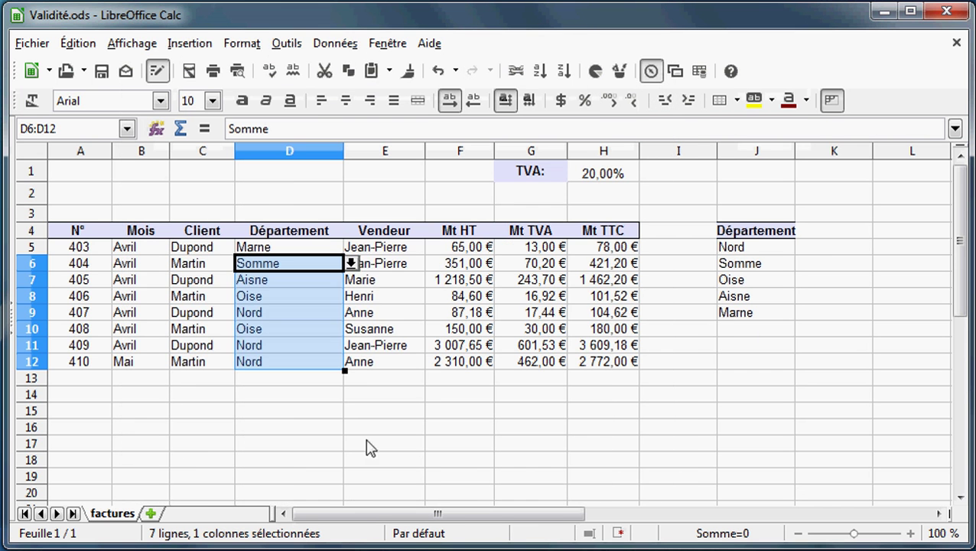
- Check the choices offered in the selection lists of cells D6 and D8
left_click(350, 263)
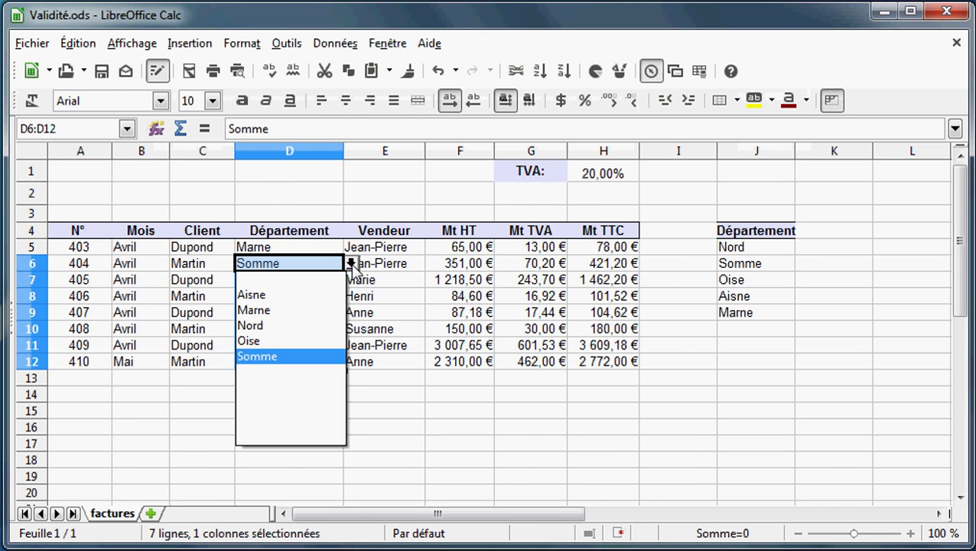
left_click(350, 263)
left_click(341, 297)
left_click(350, 295)
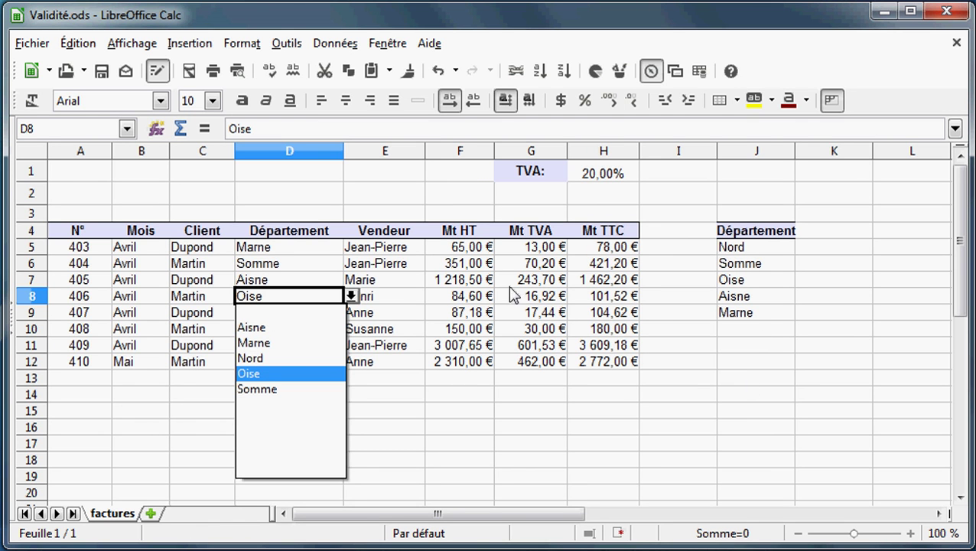
- Review the validity criteria of cell D8 and close them without making changes
left_click(335, 44)
left_click(335, 43)
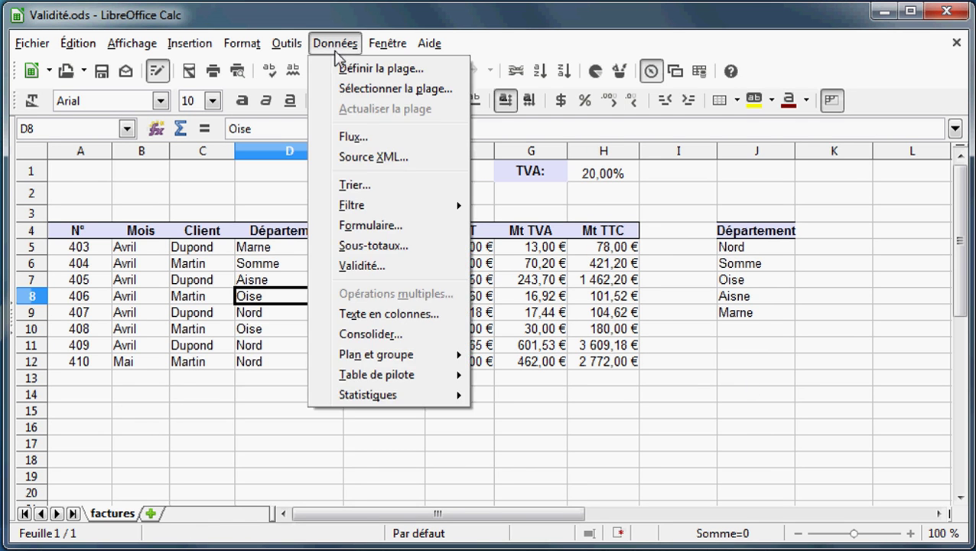
left_click(363, 265)
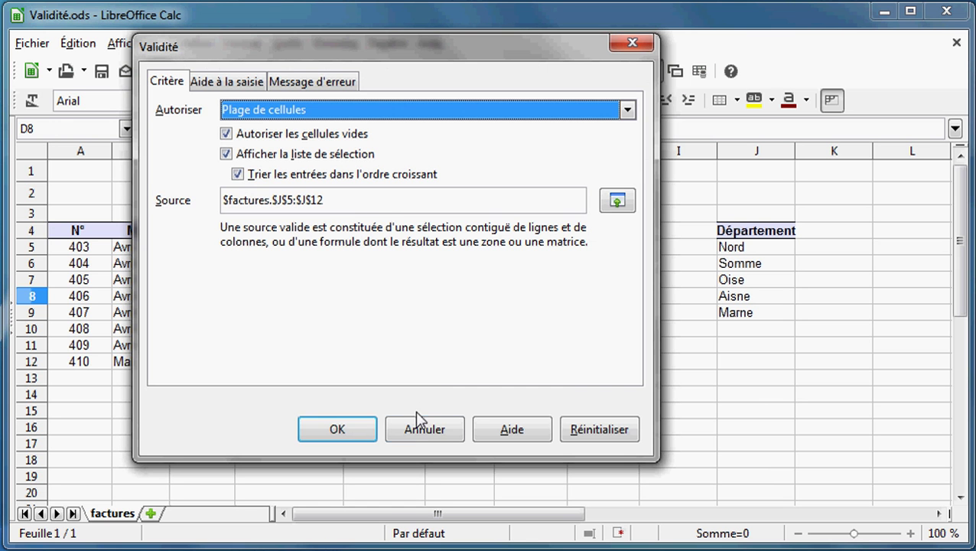
left_click(412, 433)
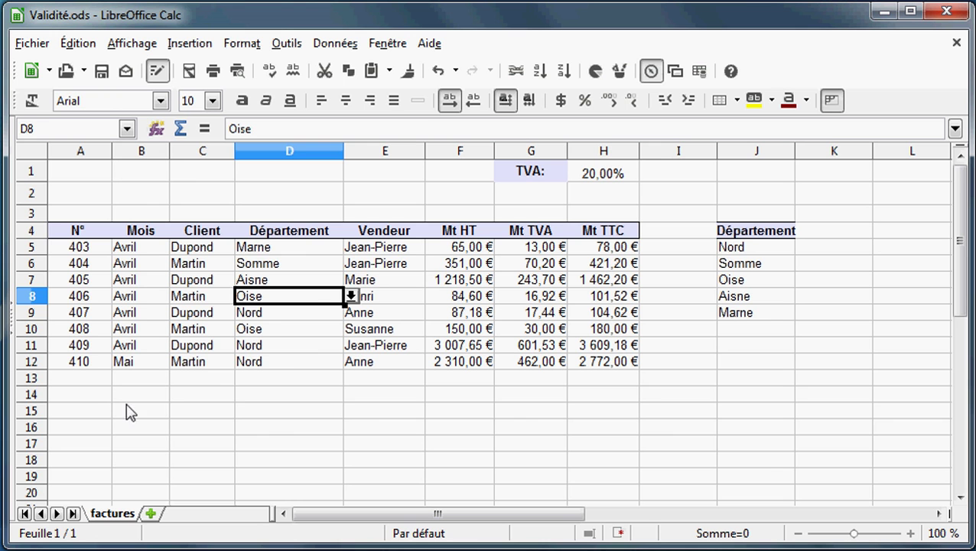
- Enter the formula =NBVAL($J$5:$J$12) in cell C14 to count the listed departments
left_click(190, 402)
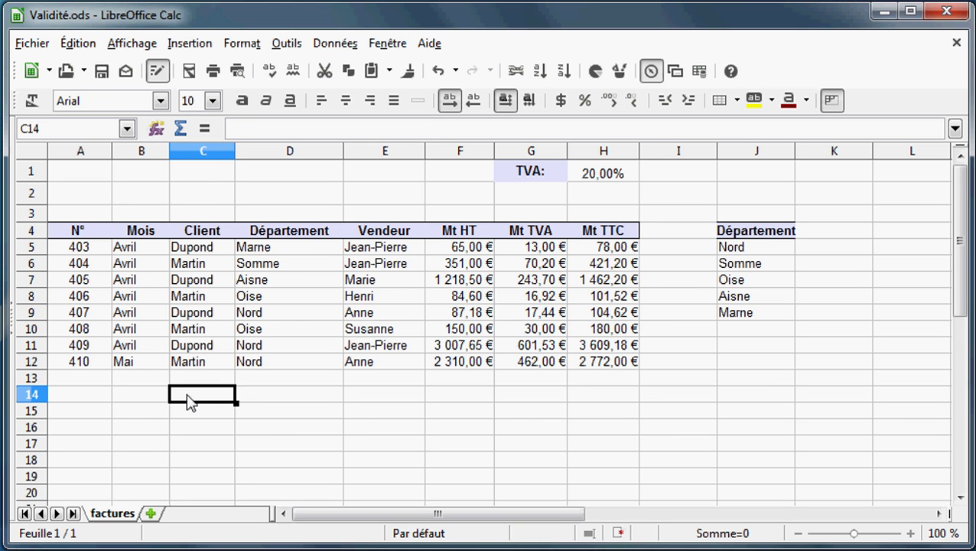
type("=nbva")
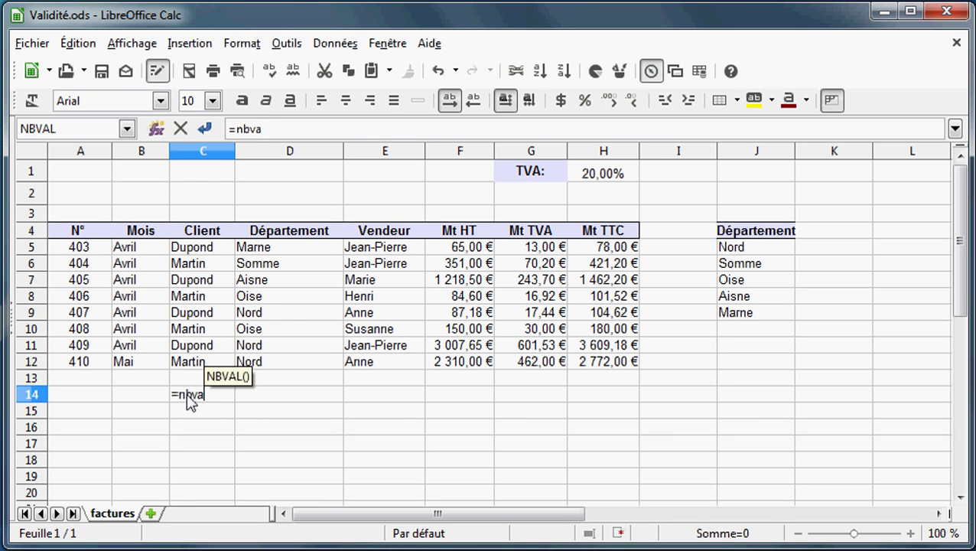
key("Return")
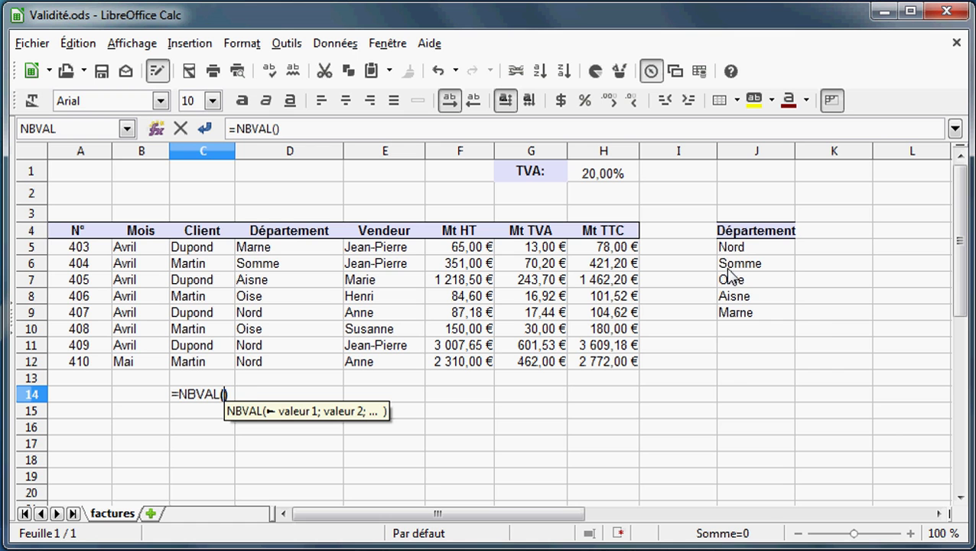
left_click(732, 249)
left_click_drag(734, 252, 740, 372)
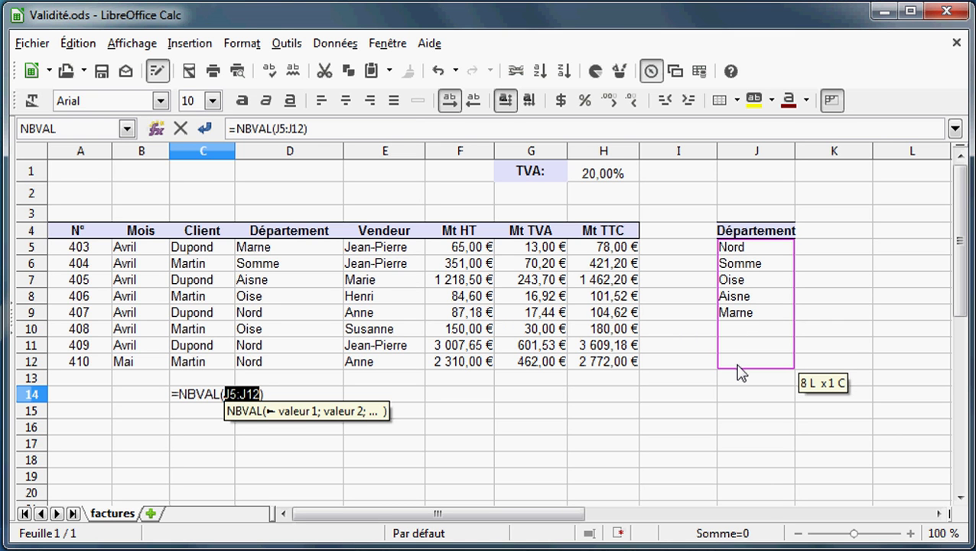
key("shift+F4")
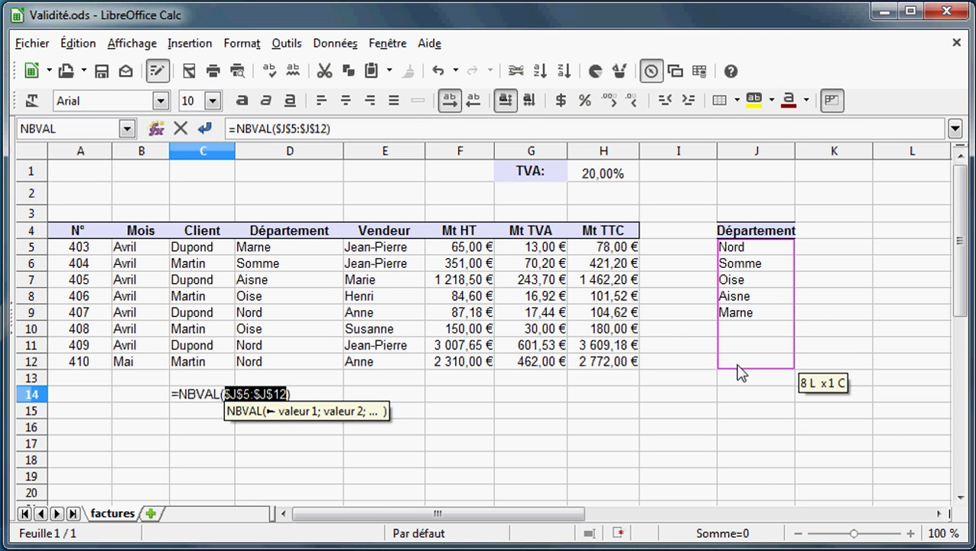
key("Return")
key("Up")
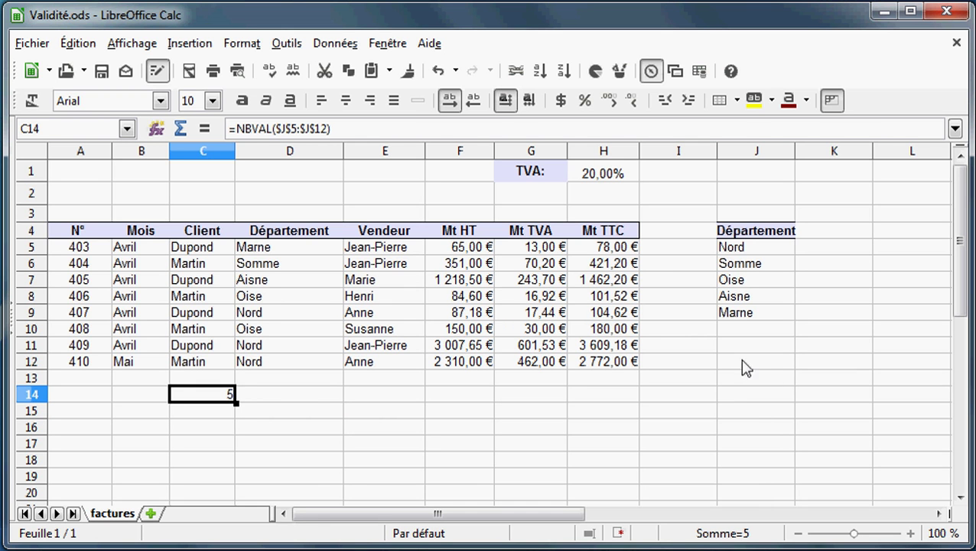
- Begin a DECALER formula in cell D14 with reference $J$4, row offset 1 and column offset 0
left_click(258, 398)
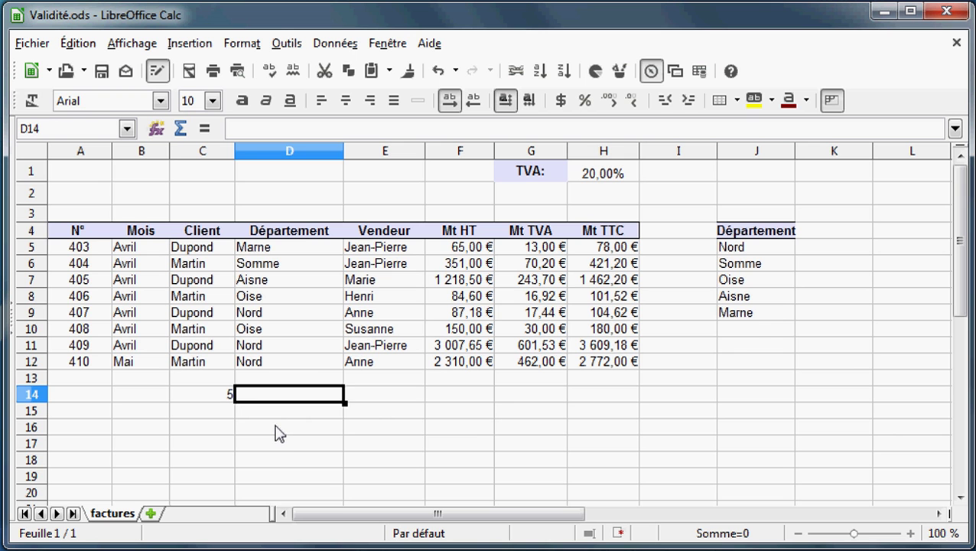
type("=decal")
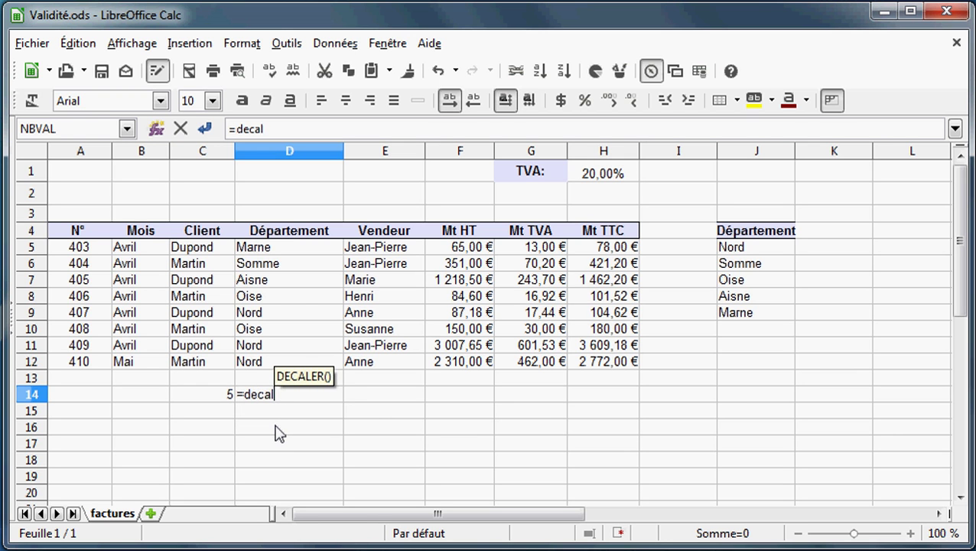
key("Return")
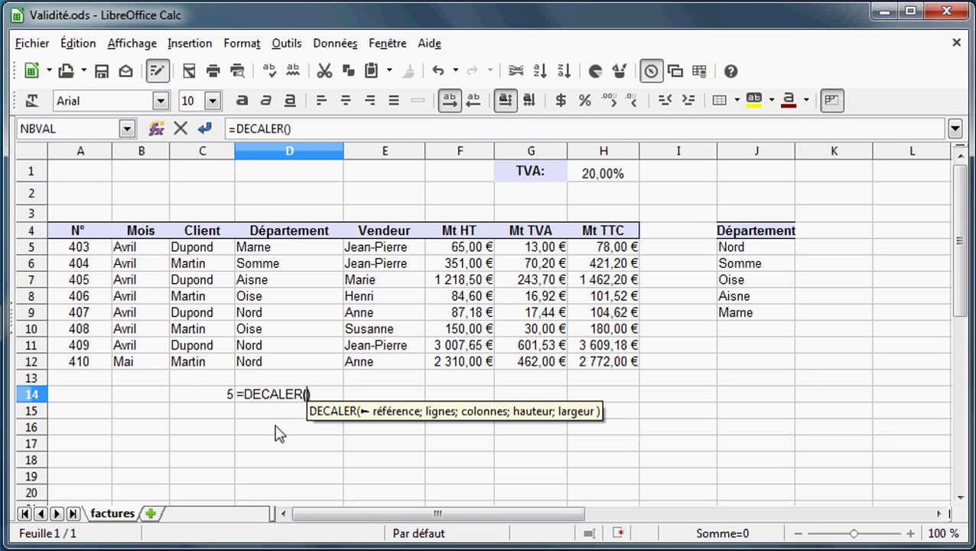
left_click(729, 237)
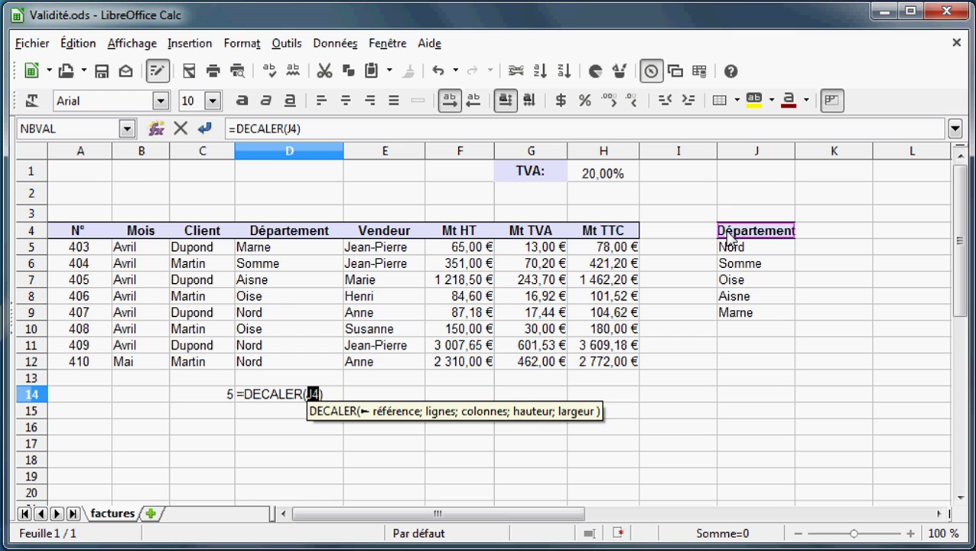
key("F4")
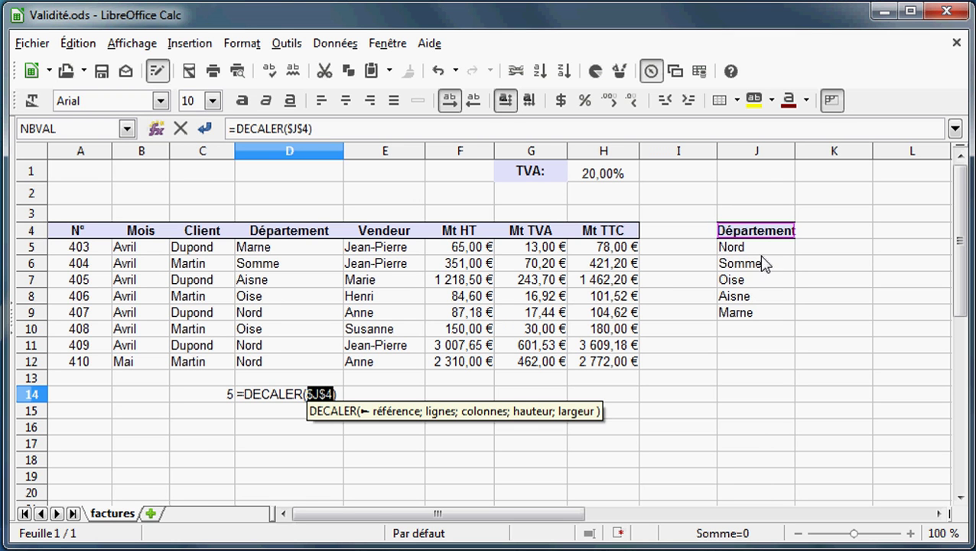
type(";1")
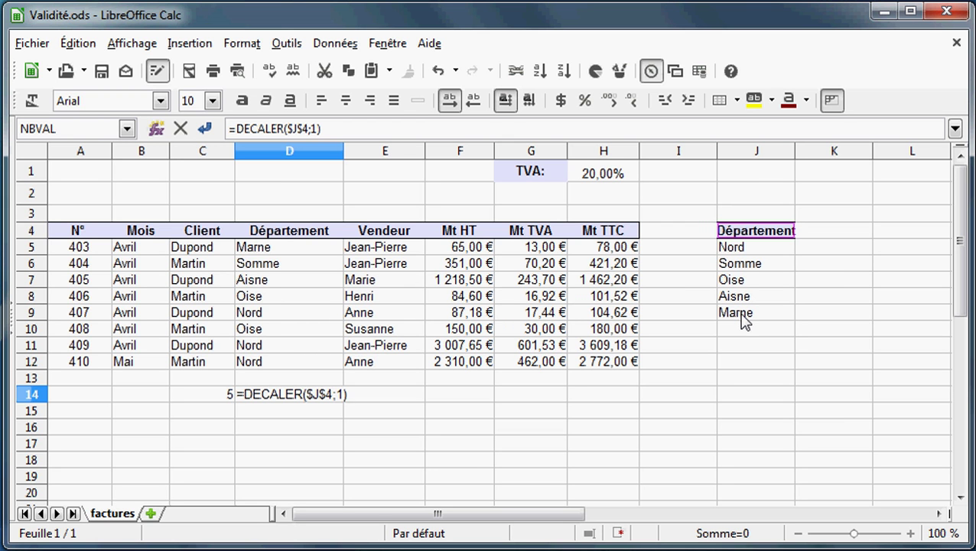
type(";0;")
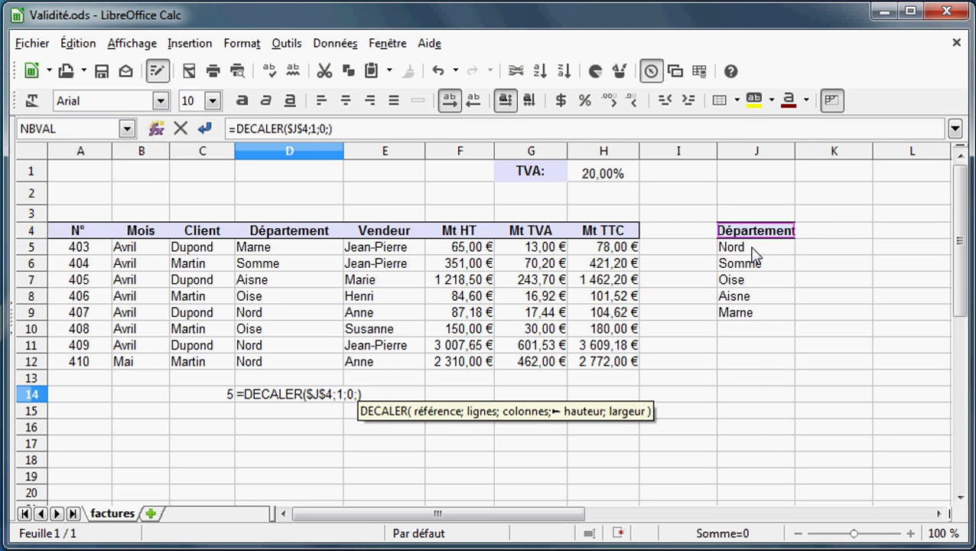
- Give DECALER the height argument NBVAL($J$5:$J$12) and enter the formula in D14 as an array formula
type("nbv")
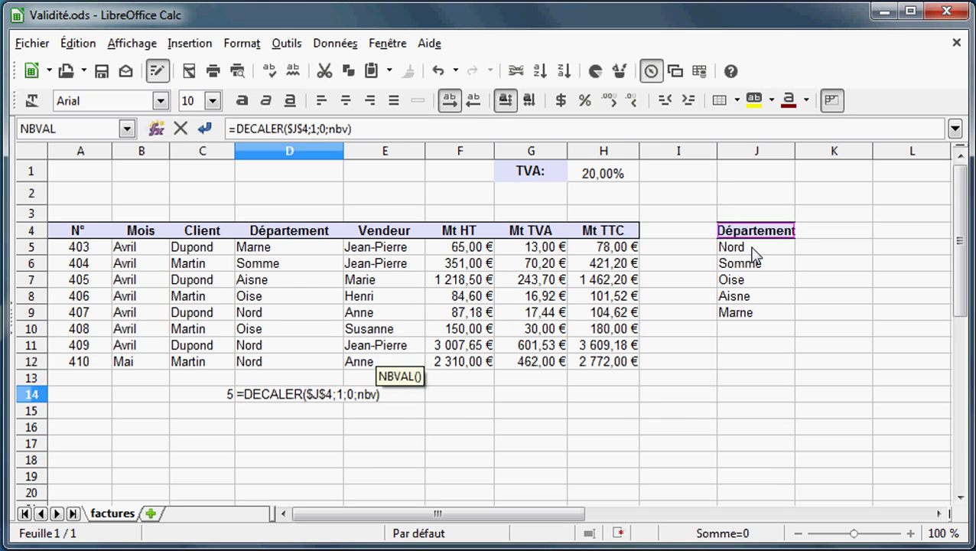
type("a")
key("Return")
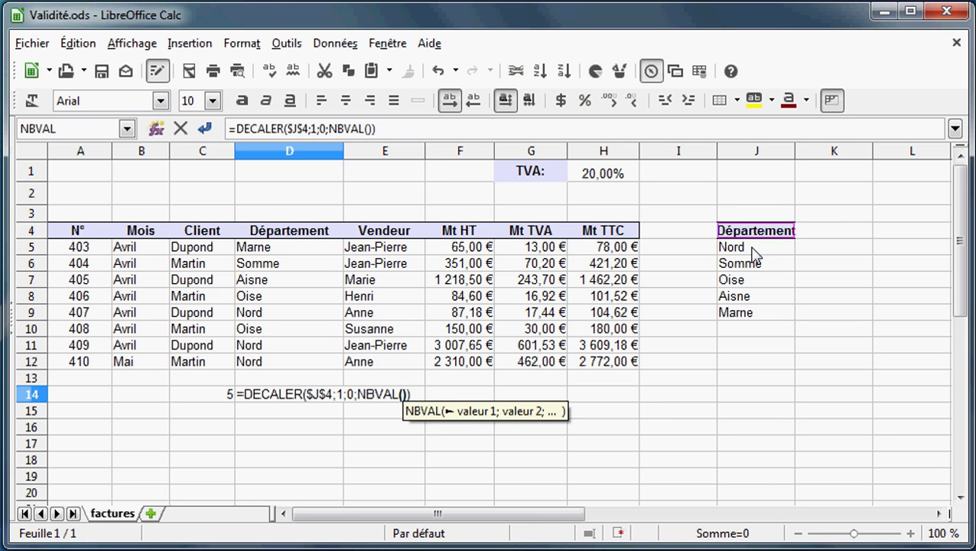
left_click_drag(754, 249, 756, 373)
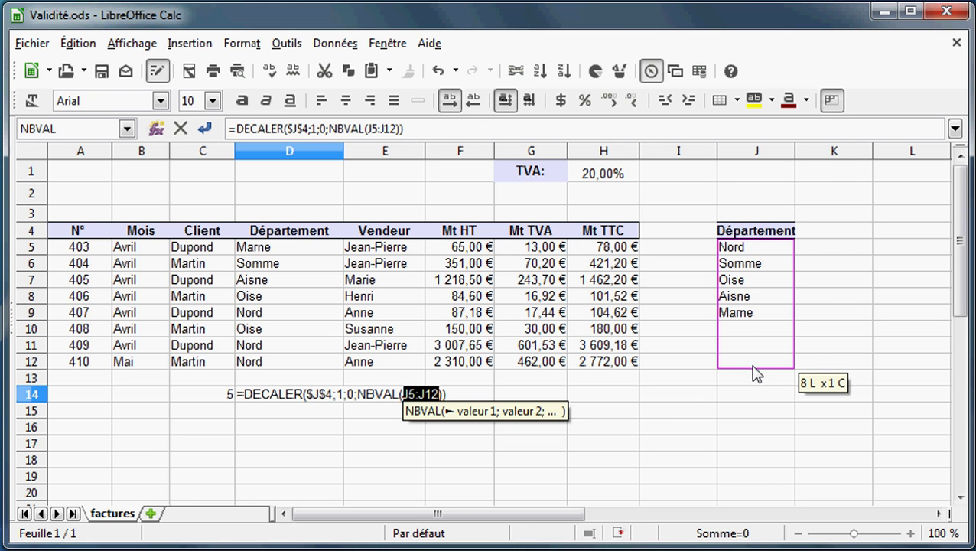
key("F4")
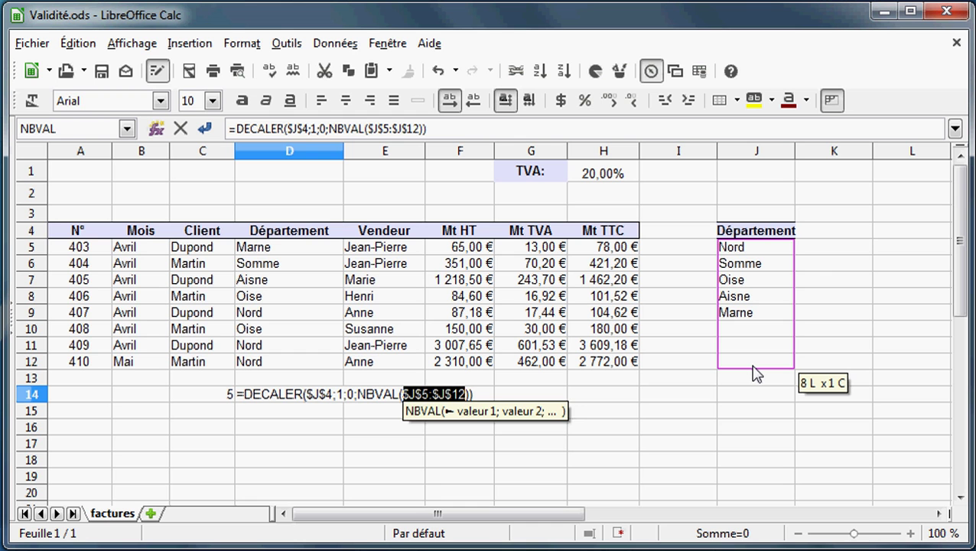
key("Right")
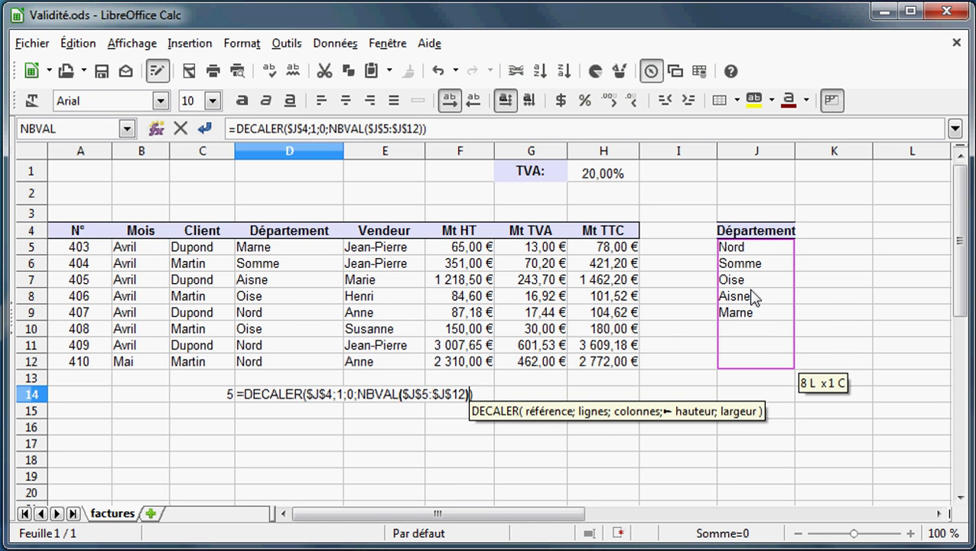
key("ctrl+shift+Return")
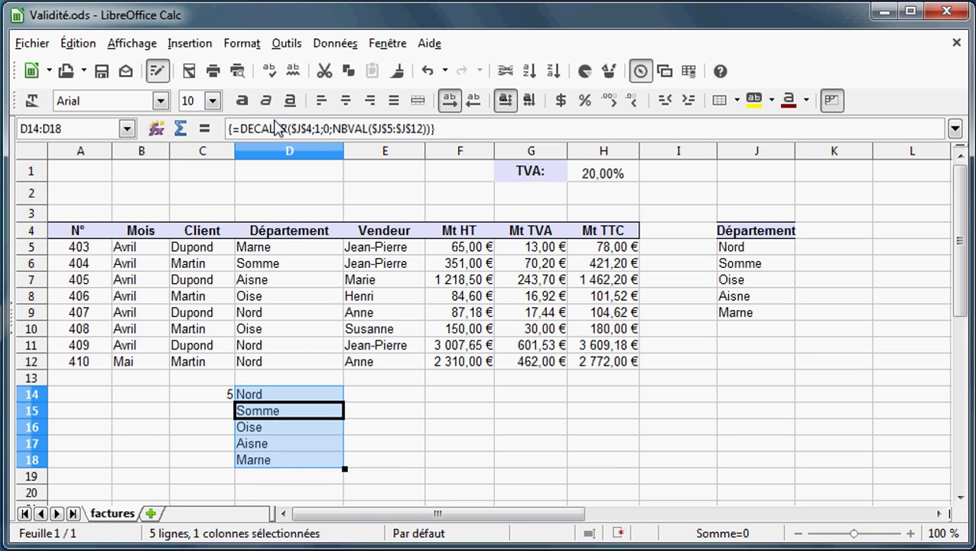
- Copy the text of the DECALER formula from the D14:D18 array, leaving the array itself unmodified
left_click(455, 129)
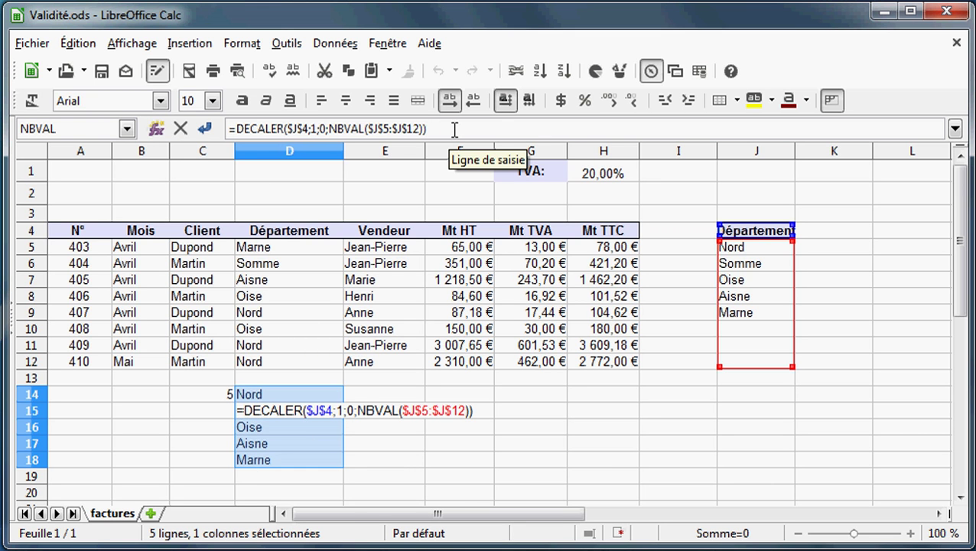
triple_click(454, 129)
key("ctrl+c")
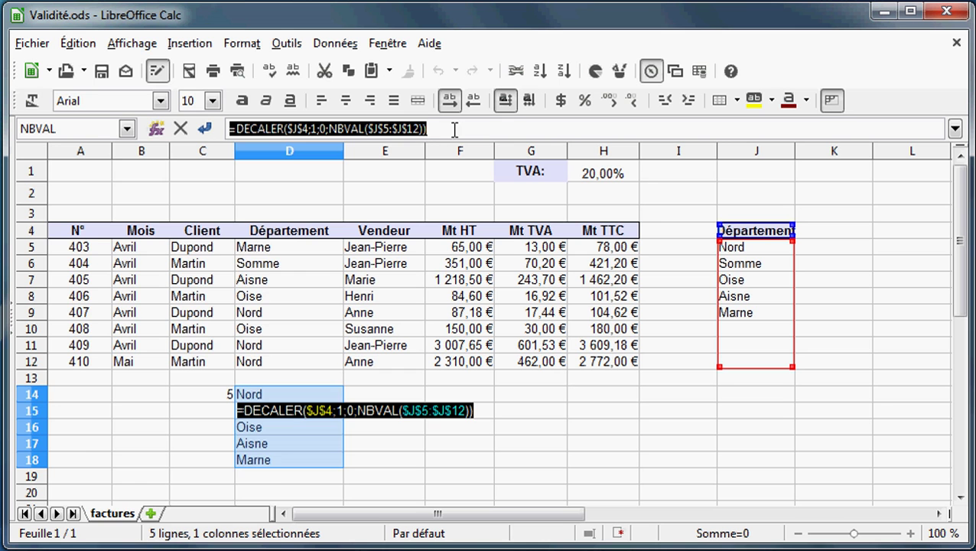
left_click(78, 43)
left_click(121, 172)
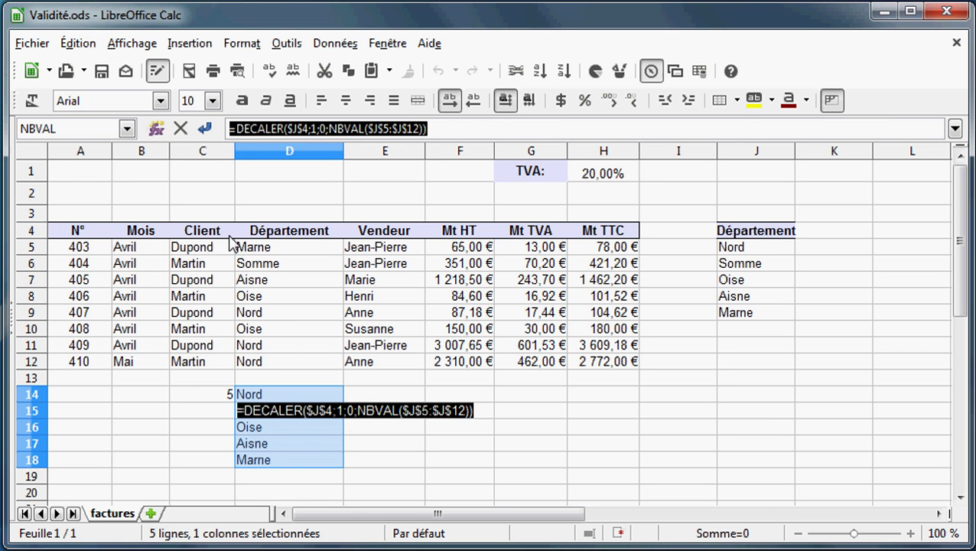
left_click(282, 269)
key("ctrl+shift+Return")
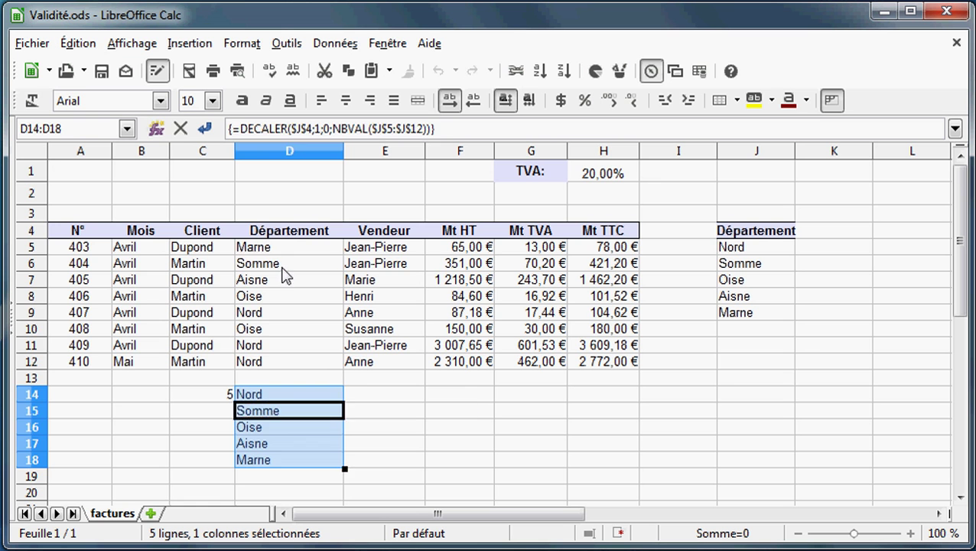
- Replace the validity source of cells D6:D12 with the copied formula =DECALER($J$4;1;0;NBVAL($J$5:$J$12)) and apply the rule
left_click_drag(283, 273, 288, 357)
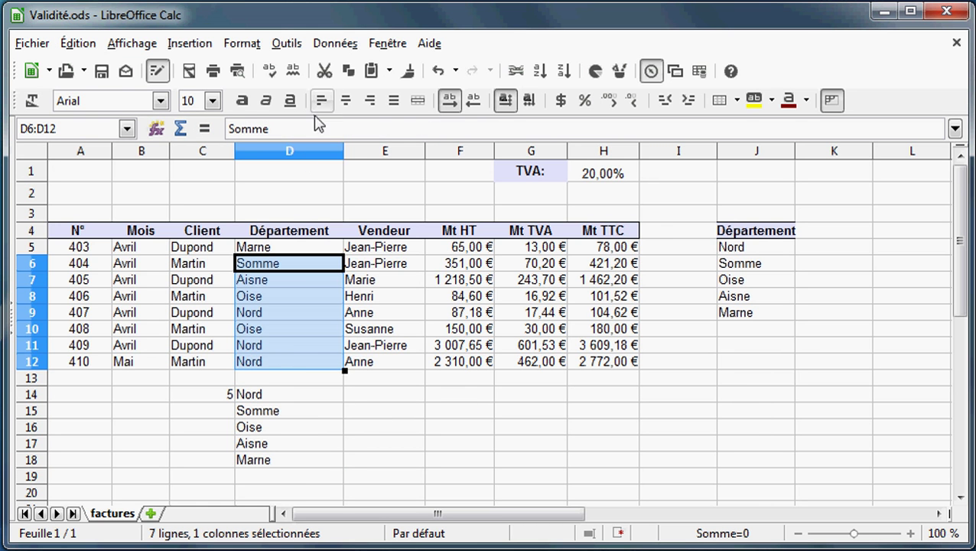
left_click(334, 42)
left_click(377, 267)
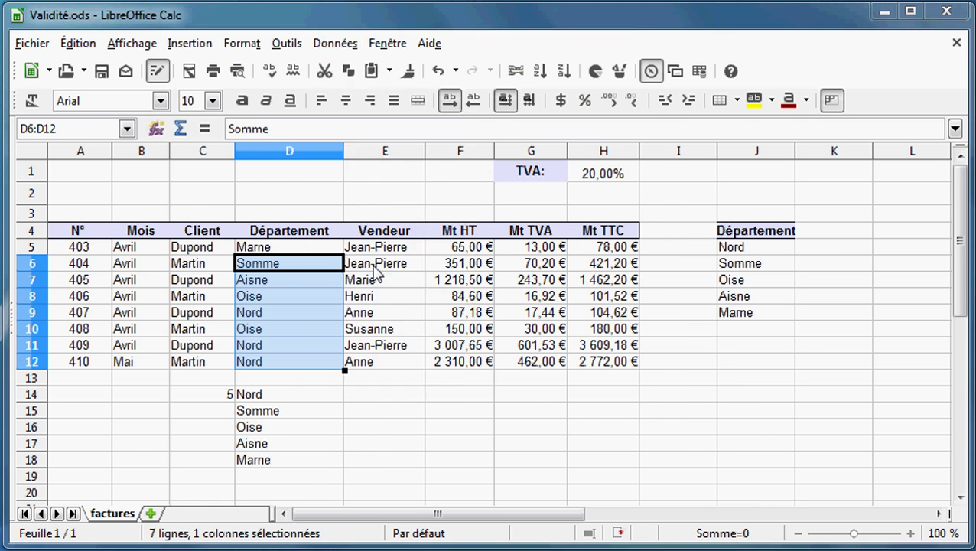
left_click_drag(345, 200, 217, 200)
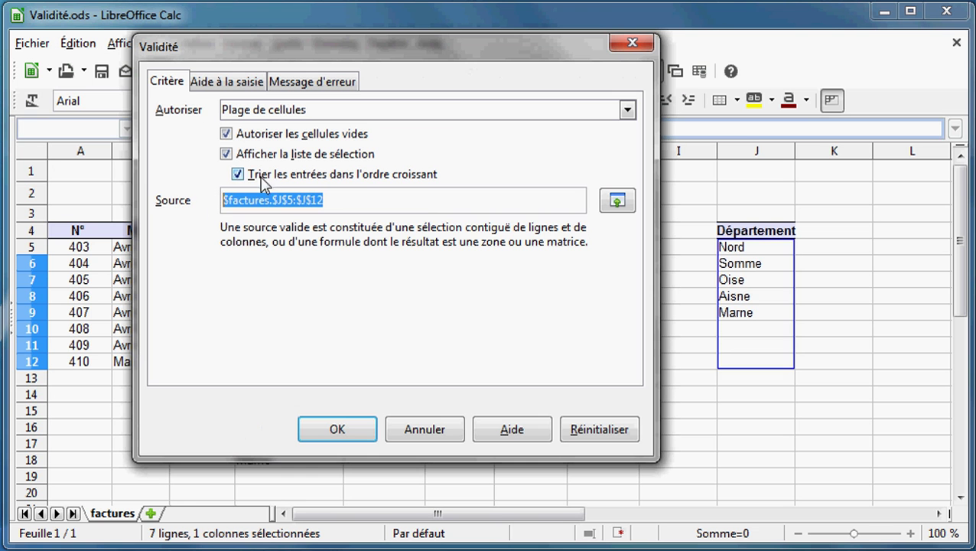
key("ctrl+v")
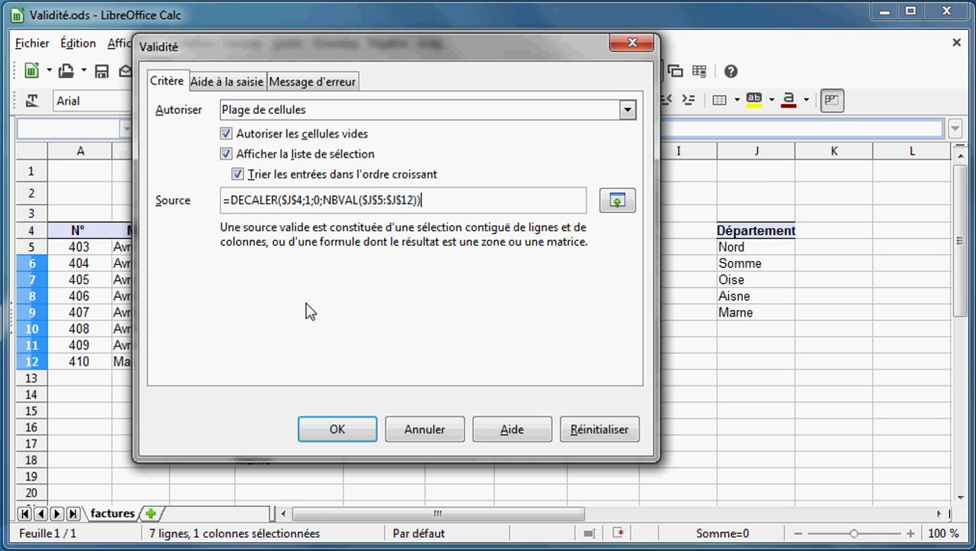
left_click(338, 429)
- Clear the trial formulas in C14:D19 and check the choices offered in the selection list of cell D6
left_click_drag(176, 397, 285, 474)
key("Delete")
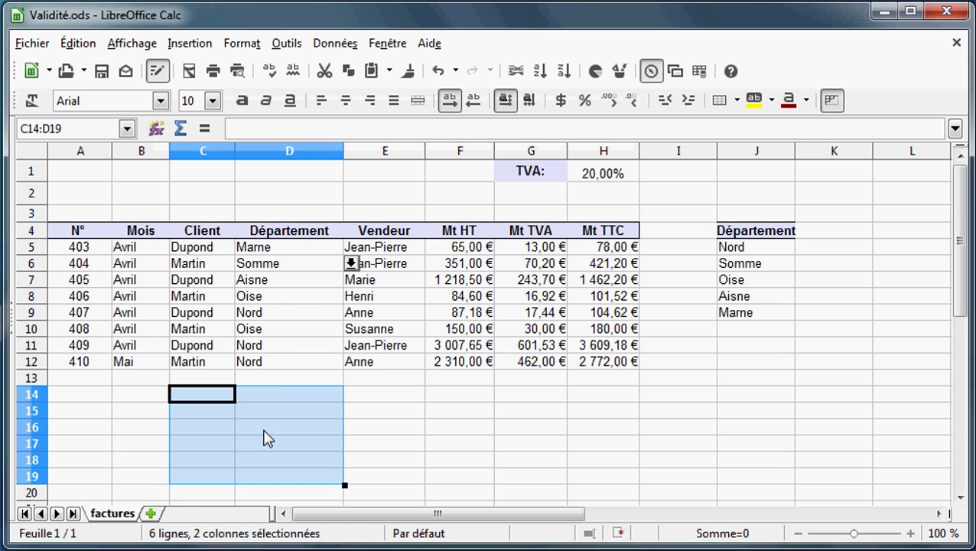
left_click(352, 263)
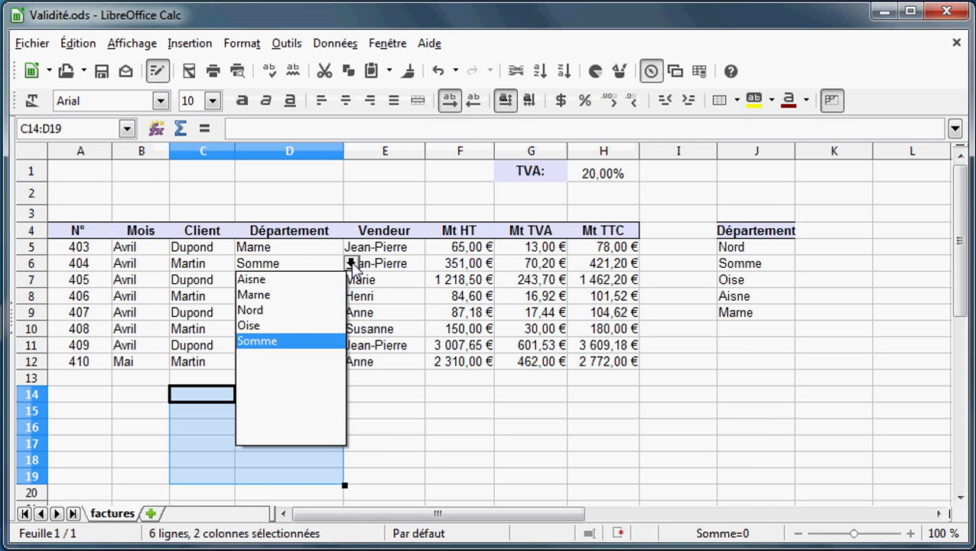
left_click(351, 263)
- Add the department Gard in cell J10, below Marne in the department list
left_click(751, 335)
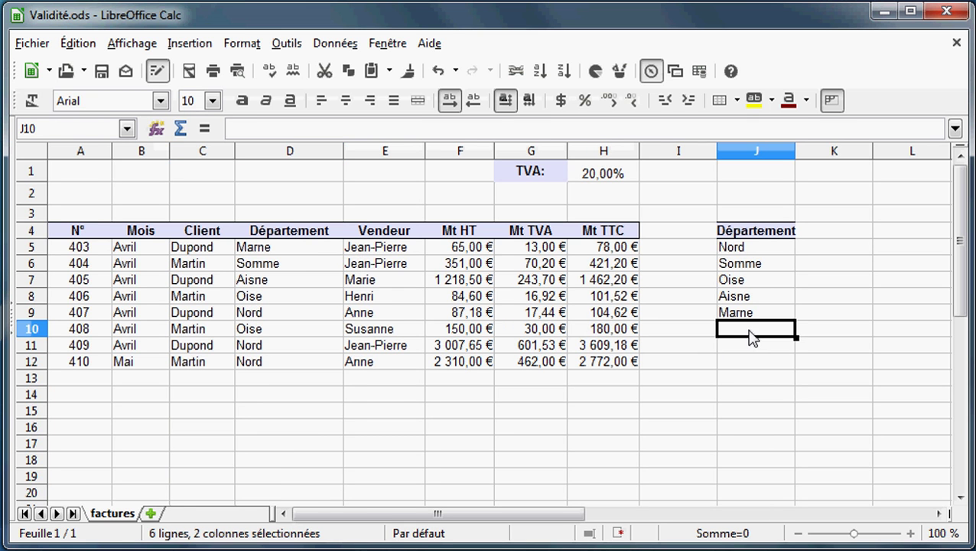
type("Gard")
key("Return")
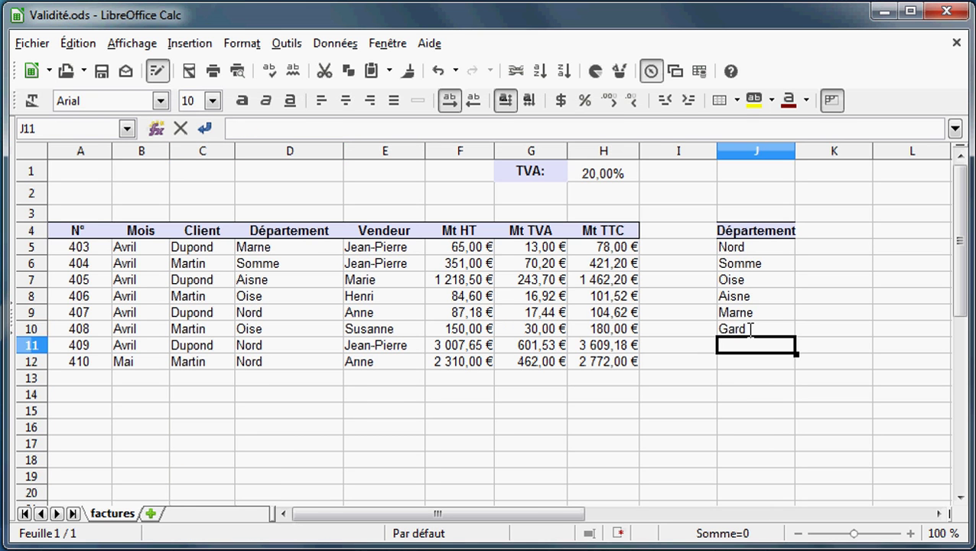
- Change the department of invoice 407 in cell D9 to Gard using its selection list
left_click(334, 312)
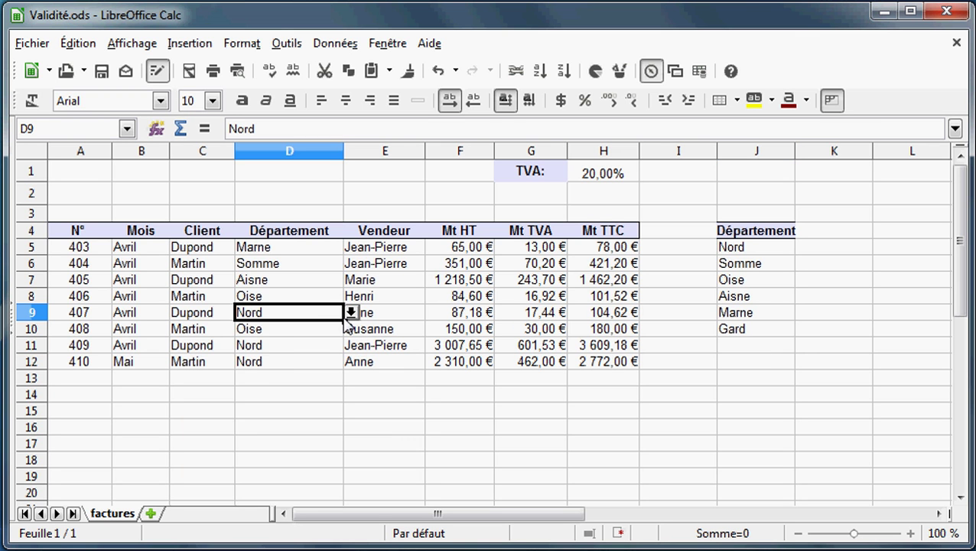
left_click(352, 312)
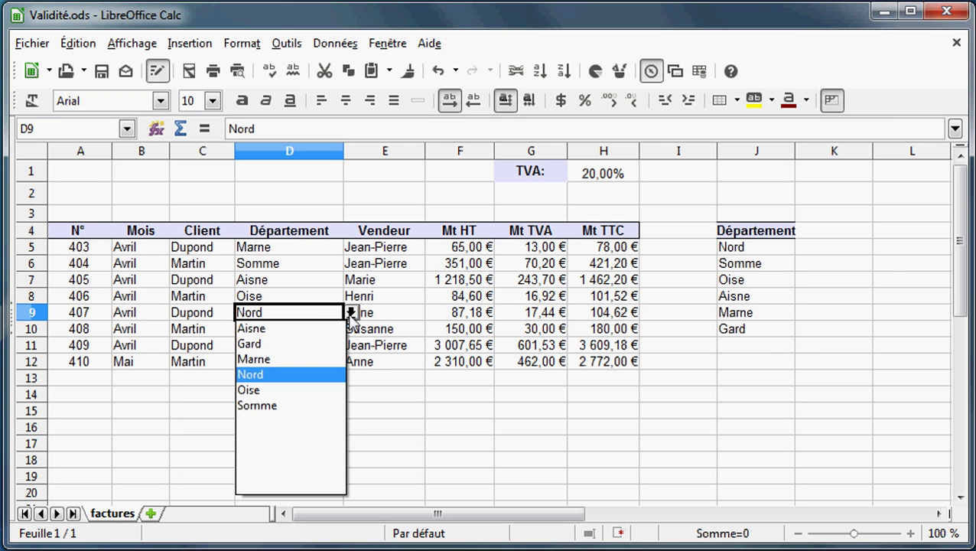
left_click(266, 345)
left_click(264, 348)
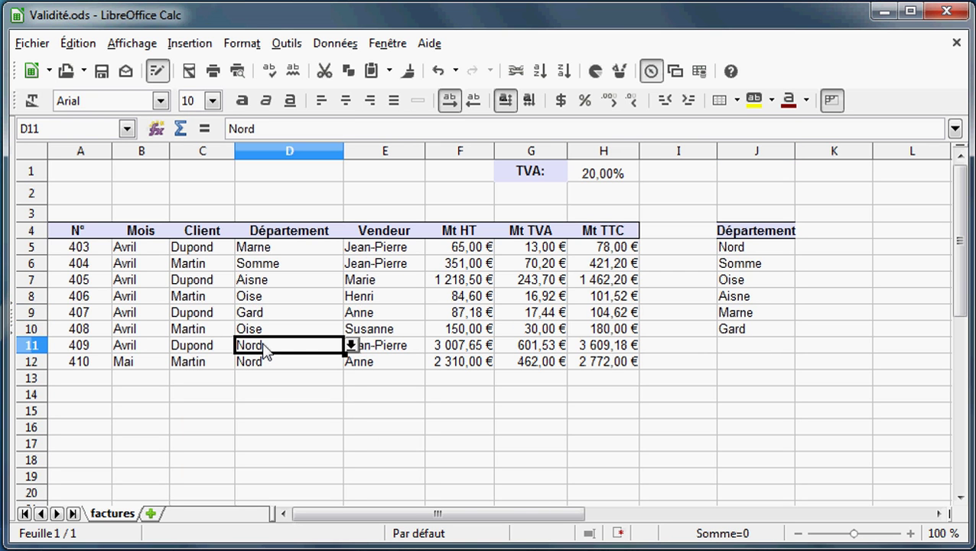